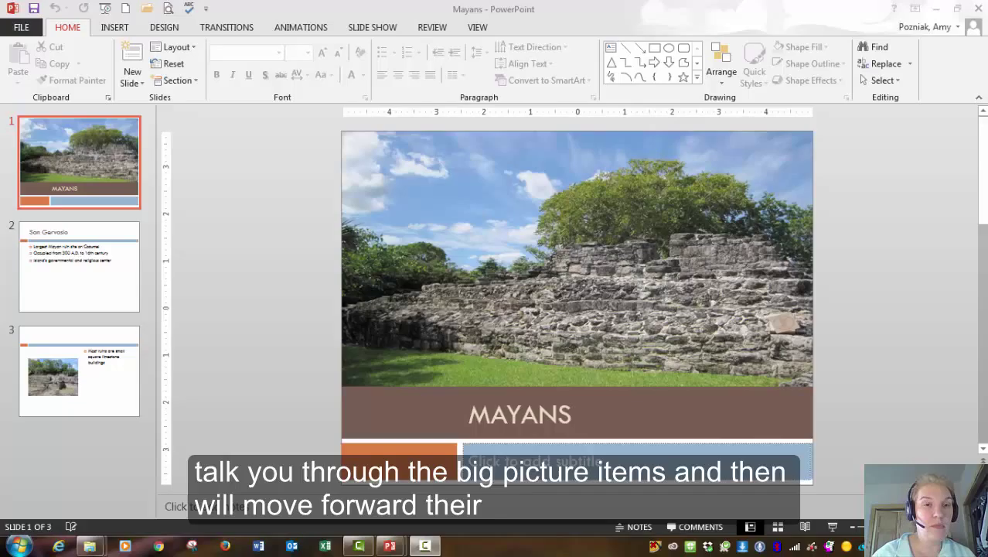
# - Merge the reviewer's 'Mayans - Doug' file from Chapter 05 into this presentation using Compare
pyautogui.click(432, 28)
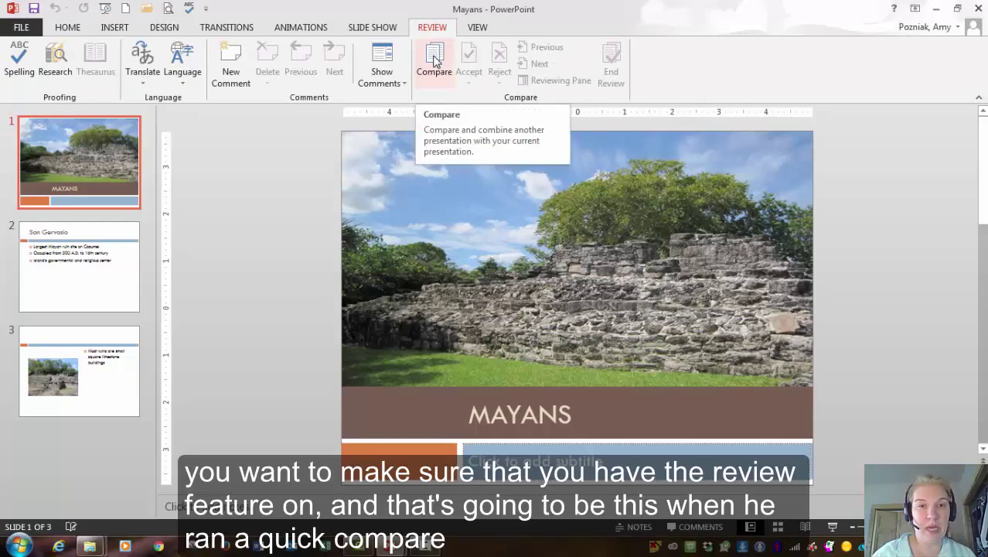
pyautogui.click(434, 62)
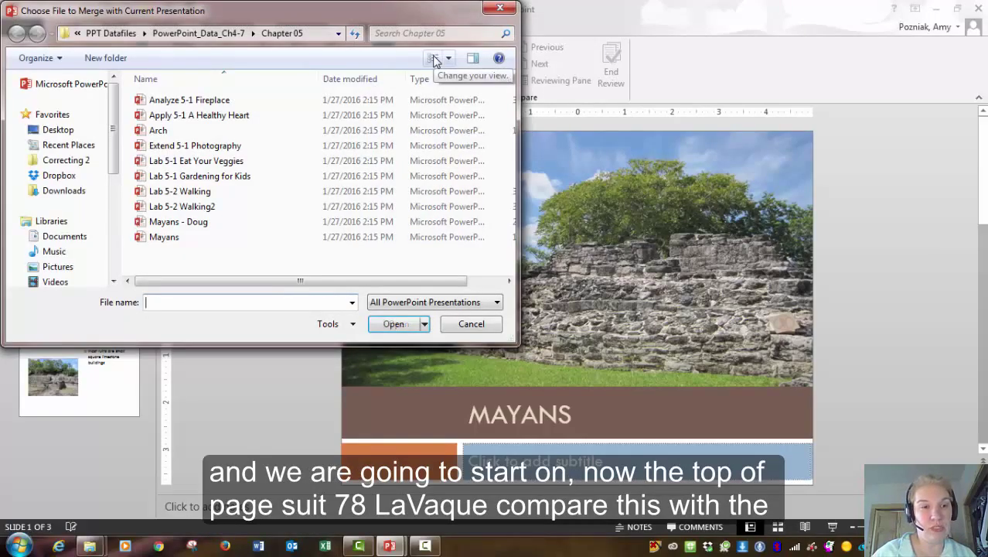
pyautogui.click(203, 225)
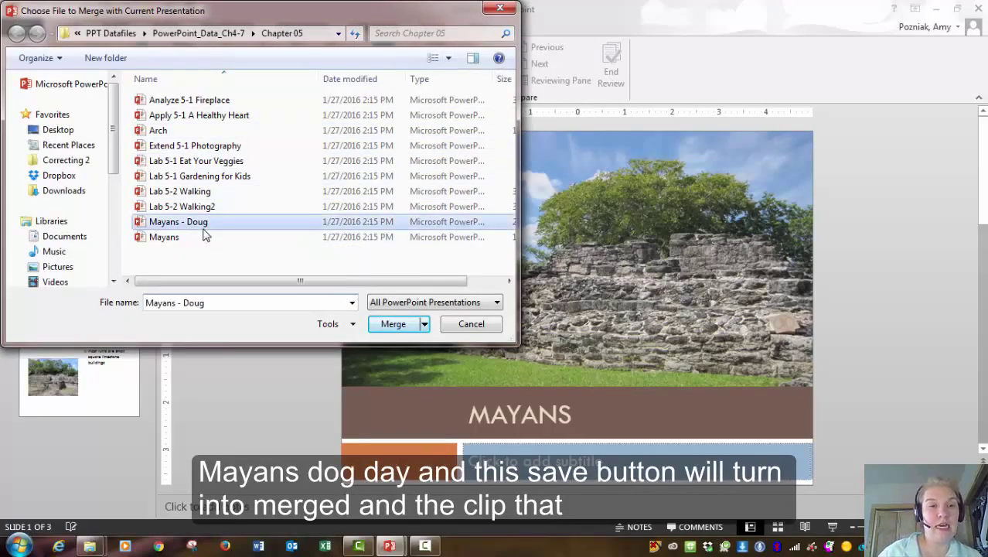
pyautogui.click(394, 325)
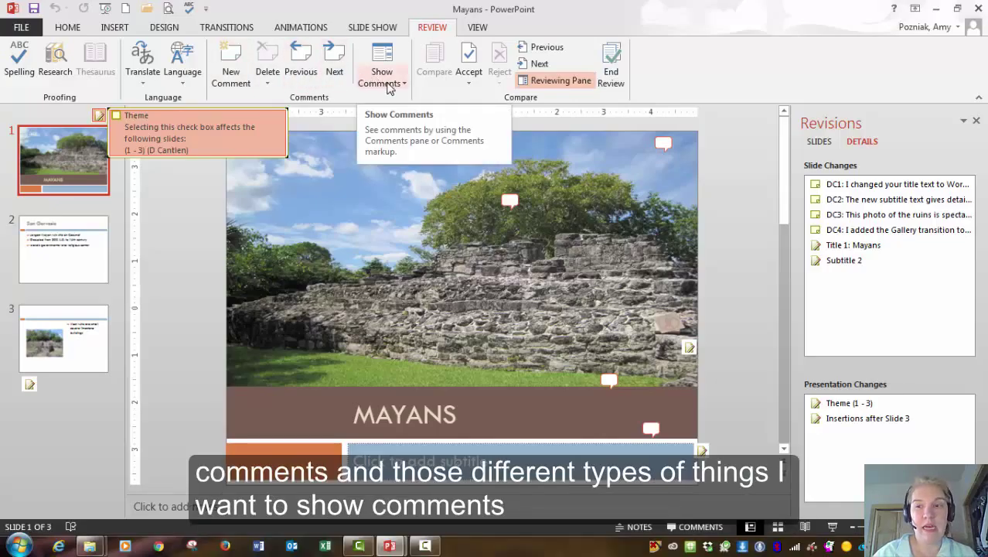
# - Show the comments on the ruins photo and subtitle, then accept the reviewer's theme for slides 1–3
pyautogui.click(387, 68)
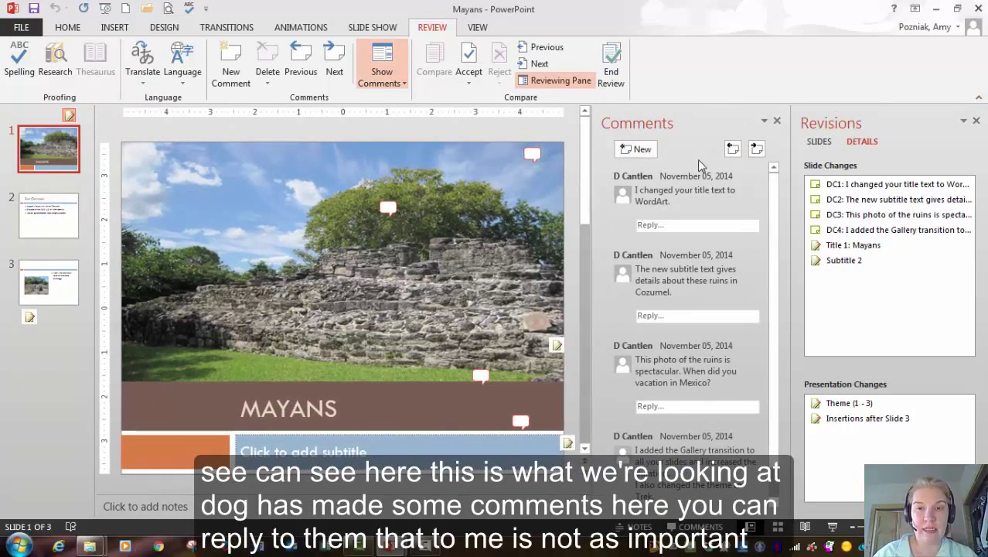
pyautogui.click(680, 347)
pyautogui.click(729, 304)
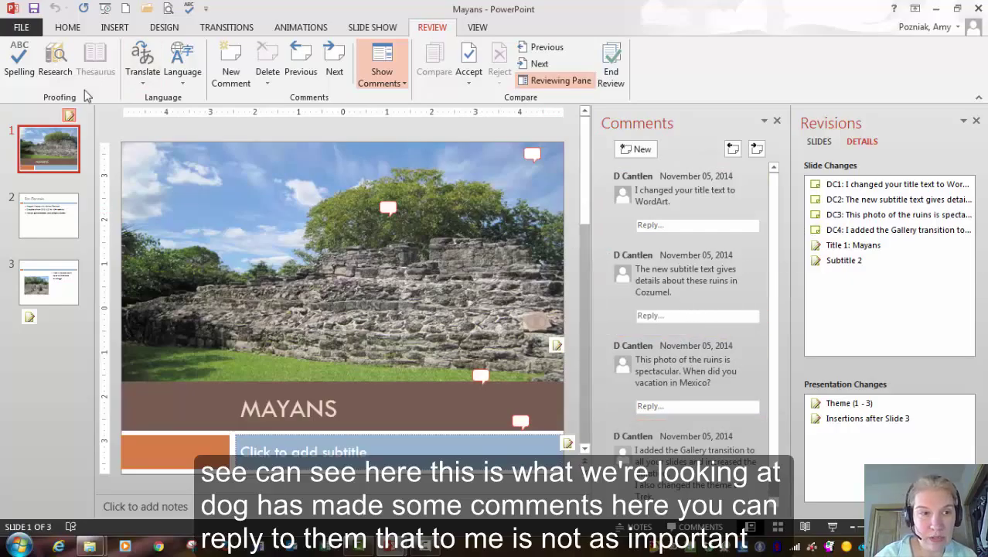
pyautogui.click(71, 115)
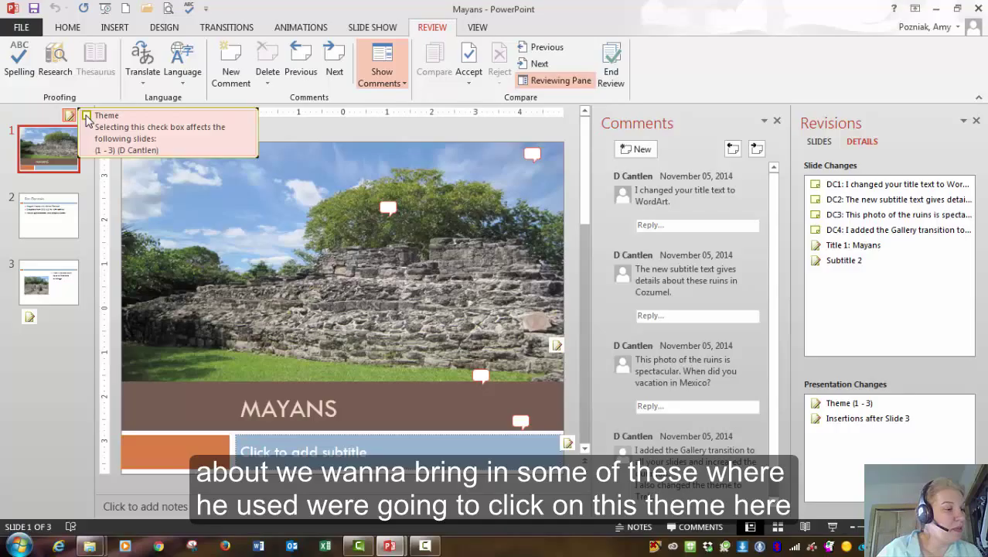
pyautogui.click(87, 116)
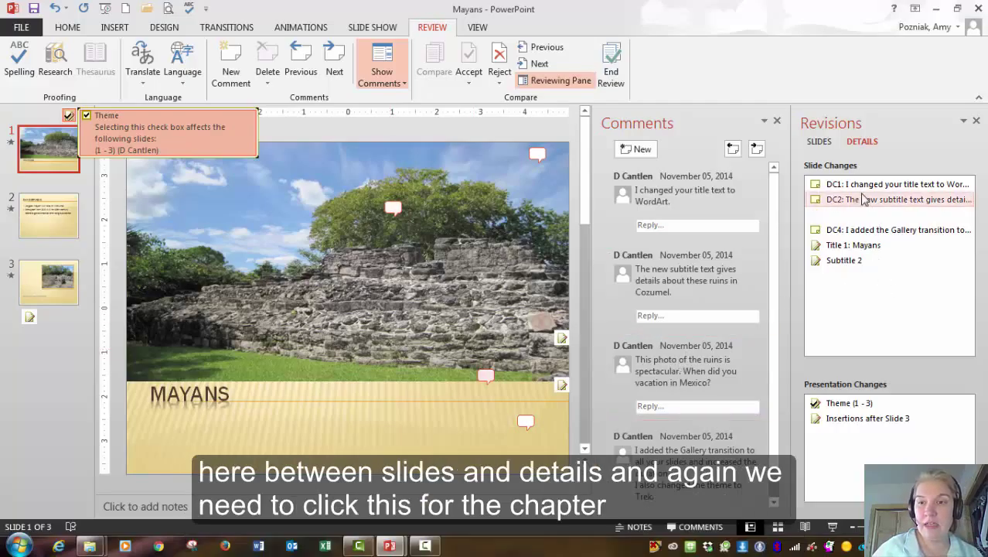
# - Accept all reviewer changes to slide 1 and all three slides inserted after slide 3
pyautogui.click(821, 145)
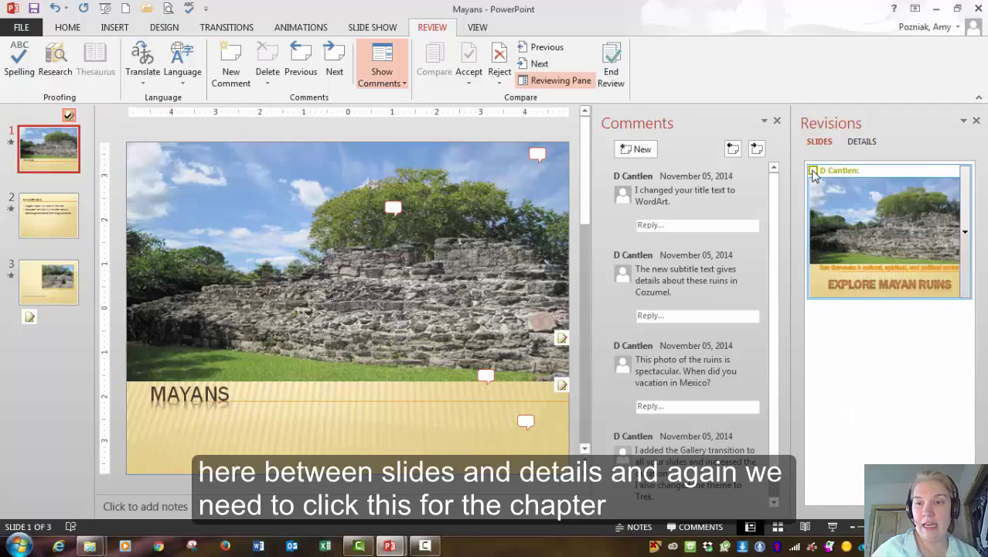
pyautogui.click(813, 171)
pyautogui.click(30, 319)
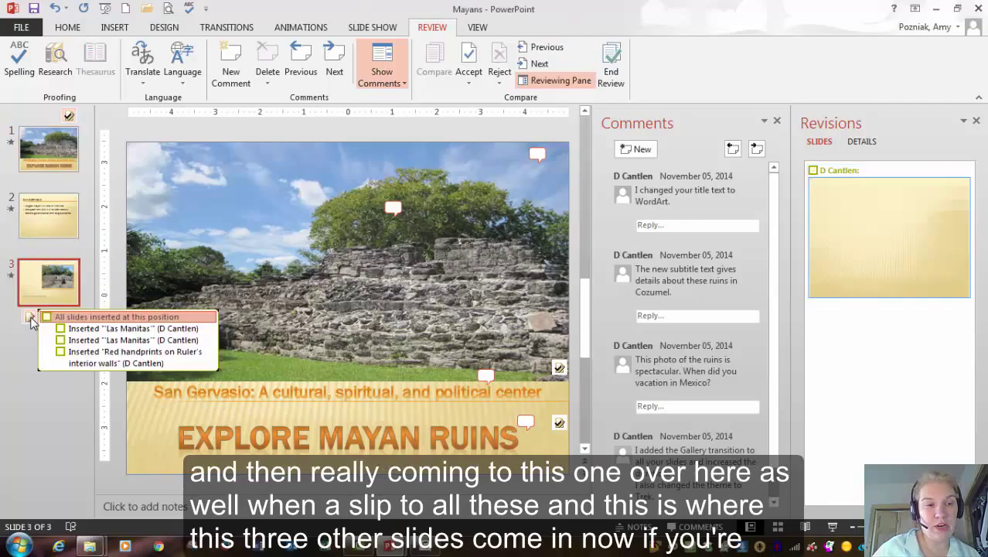
pyautogui.click(46, 317)
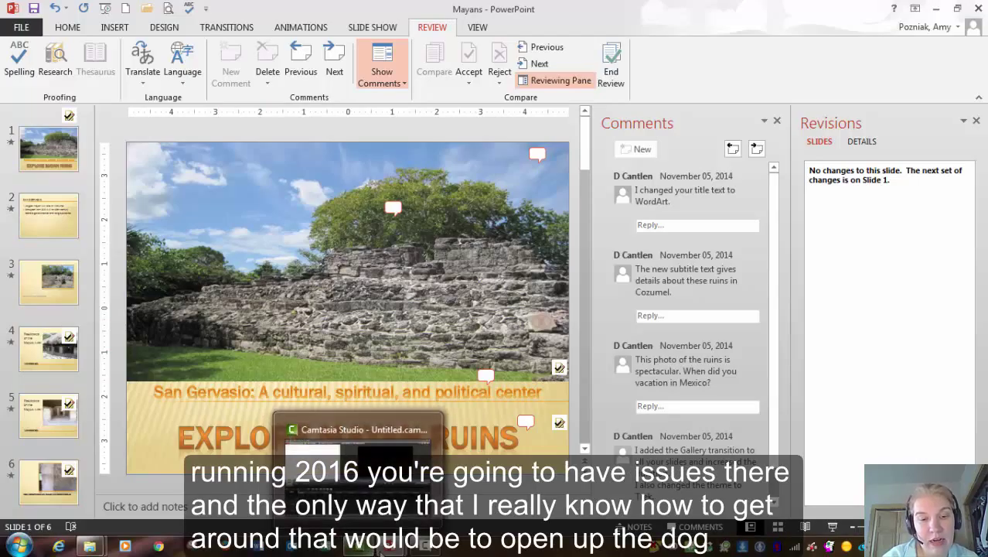
pyautogui.moveTo(132, 548)
pyautogui.moveTo(90, 547)
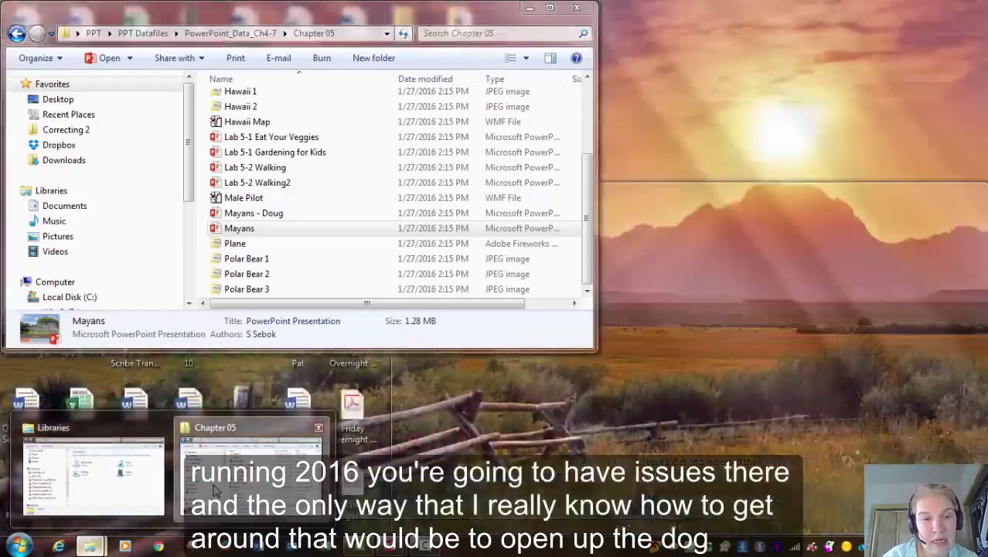
pyautogui.click(251, 471)
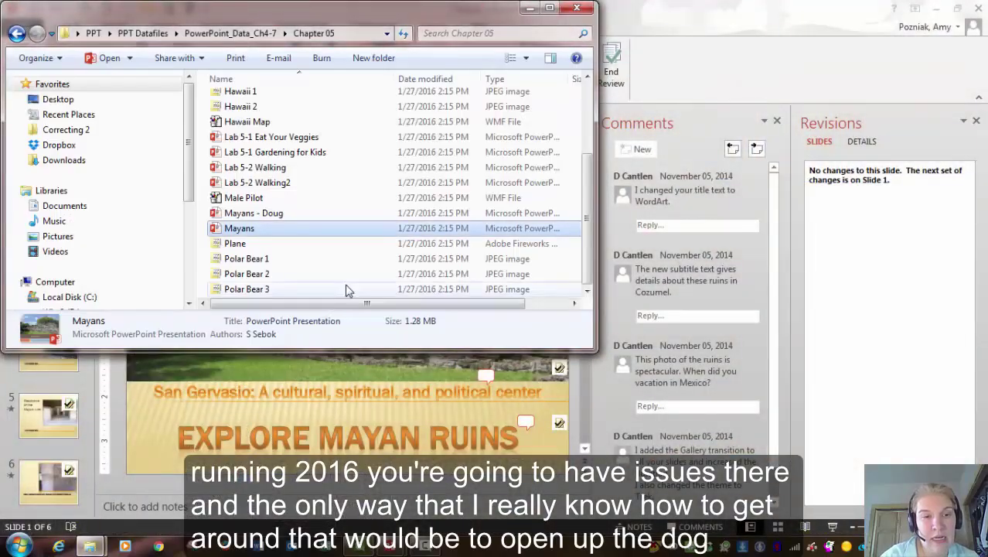
pyautogui.doubleClick(270, 228)
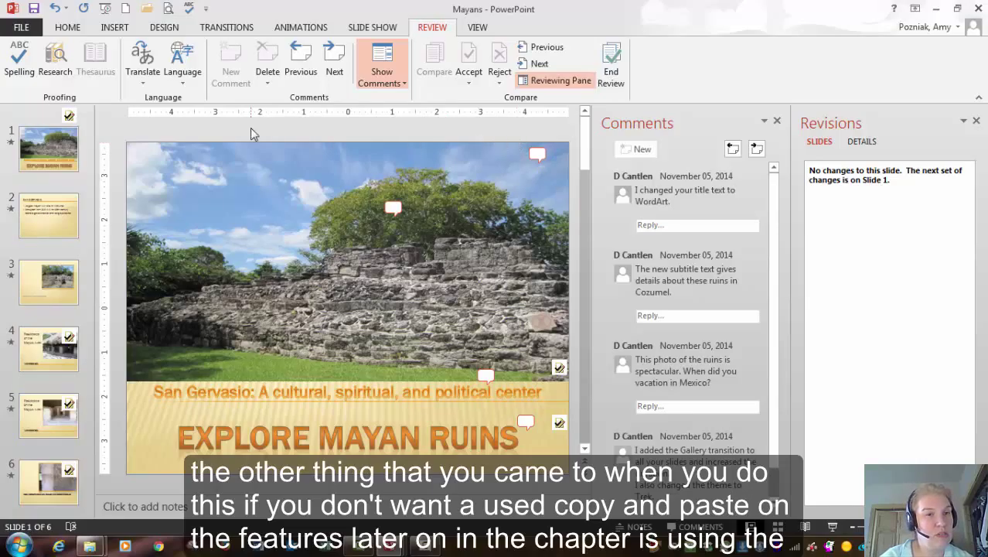
# - Open Reuse Slides from the Home tab's New Slide menu and close the Comments and Revisions panes
pyautogui.click(68, 28)
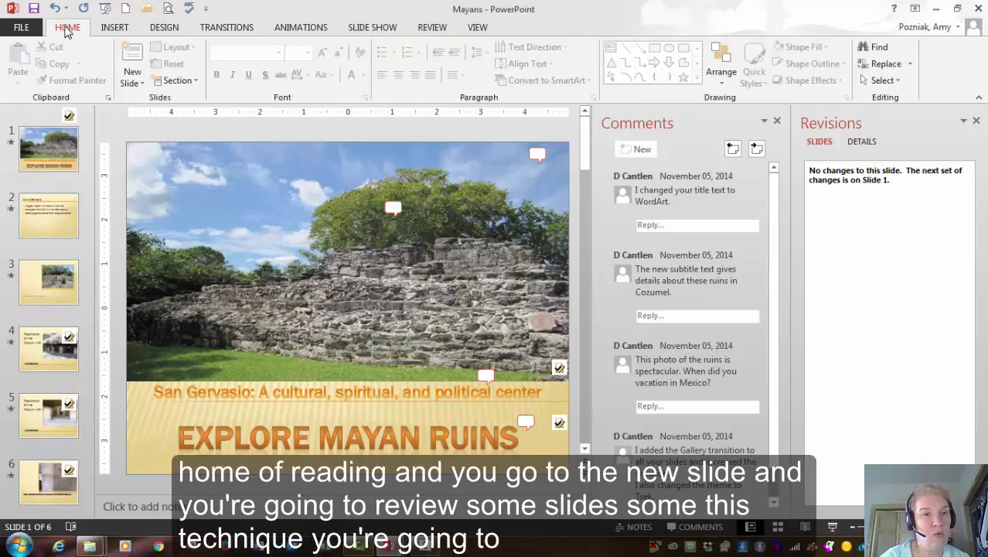
pyautogui.click(144, 86)
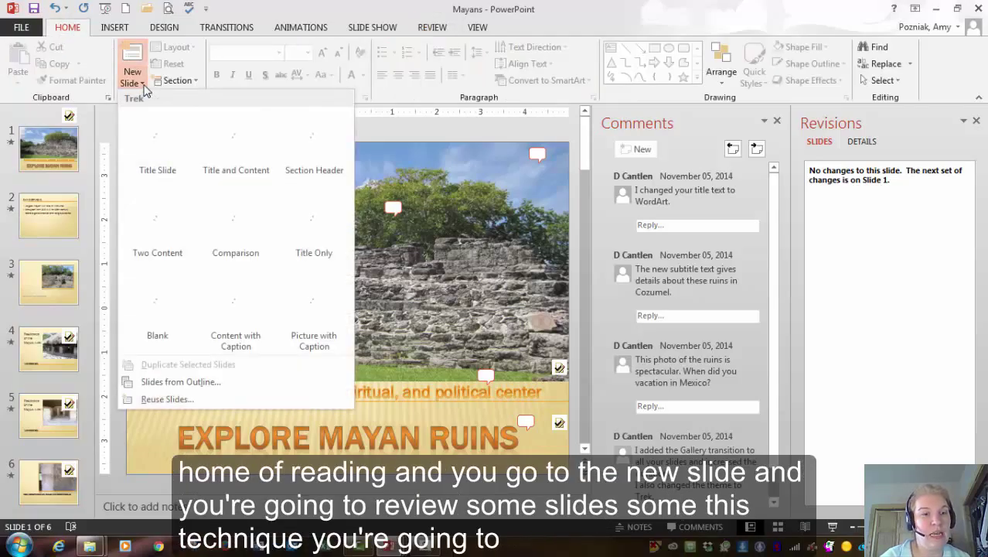
pyautogui.click(175, 398)
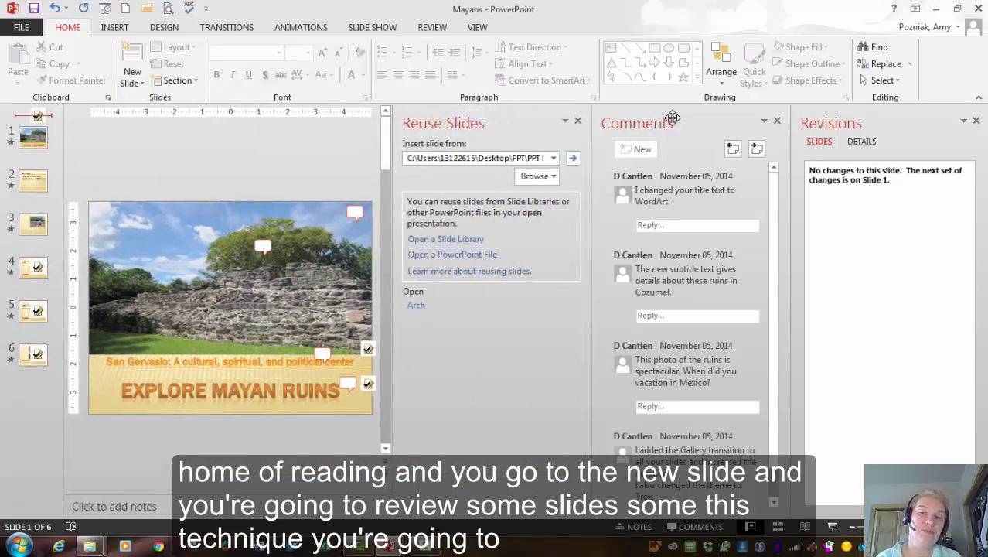
pyautogui.click(777, 120)
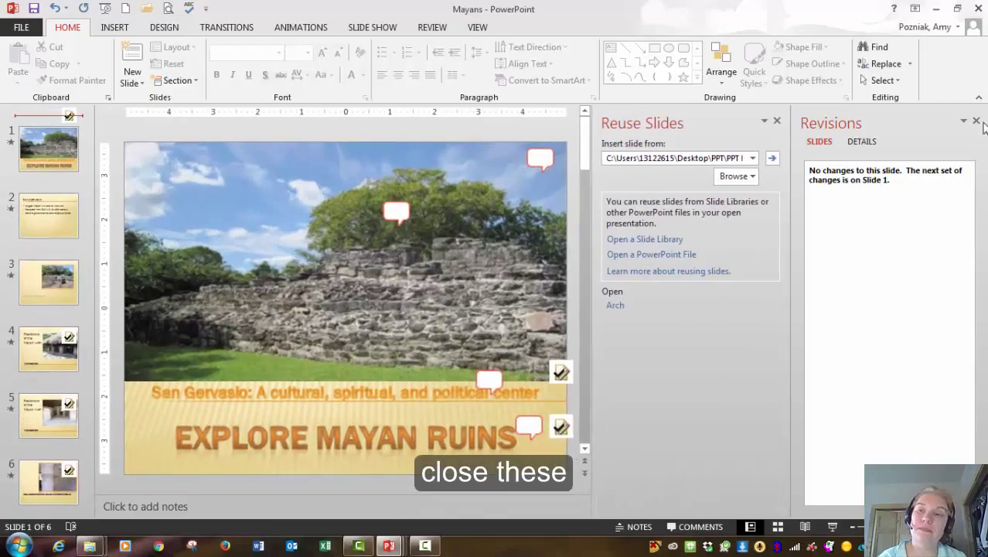
pyautogui.click(976, 121)
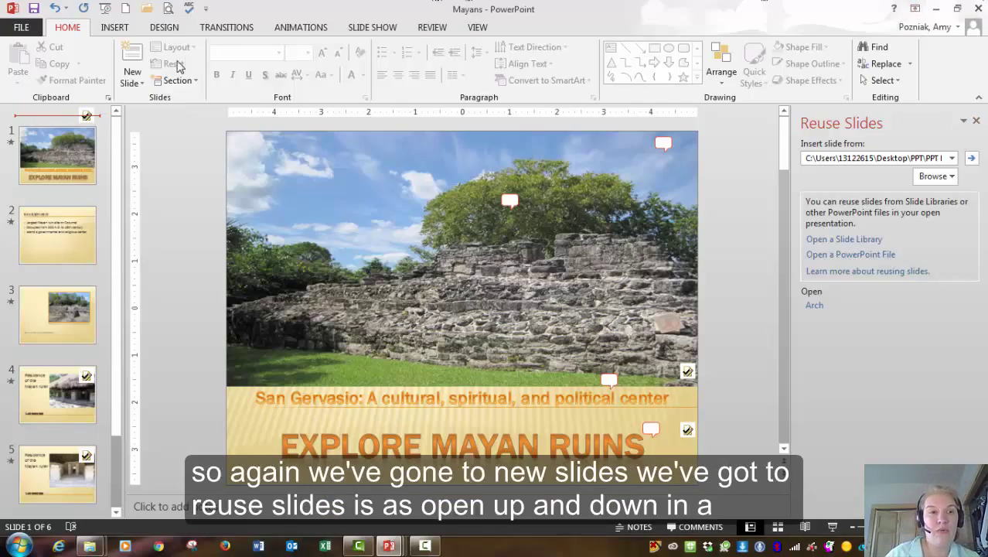
# - Load Arch from Desktop > PPT > PPT Datafiles > PowerPoint_Data_Ch4-7 > Chapter 05 into Reuse Slides; select slide 3
pyautogui.click(135, 85)
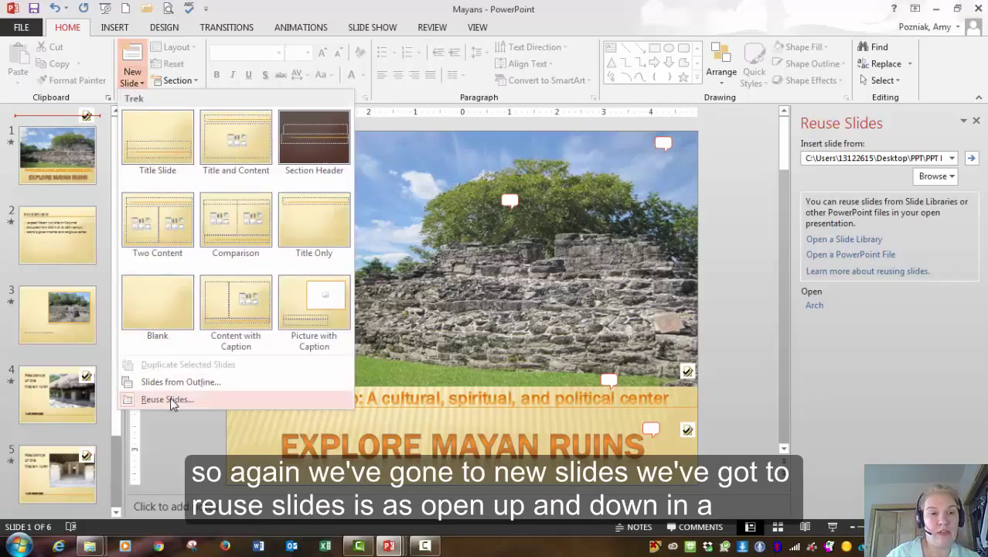
pyautogui.click(941, 179)
pyautogui.click(942, 180)
pyautogui.click(921, 213)
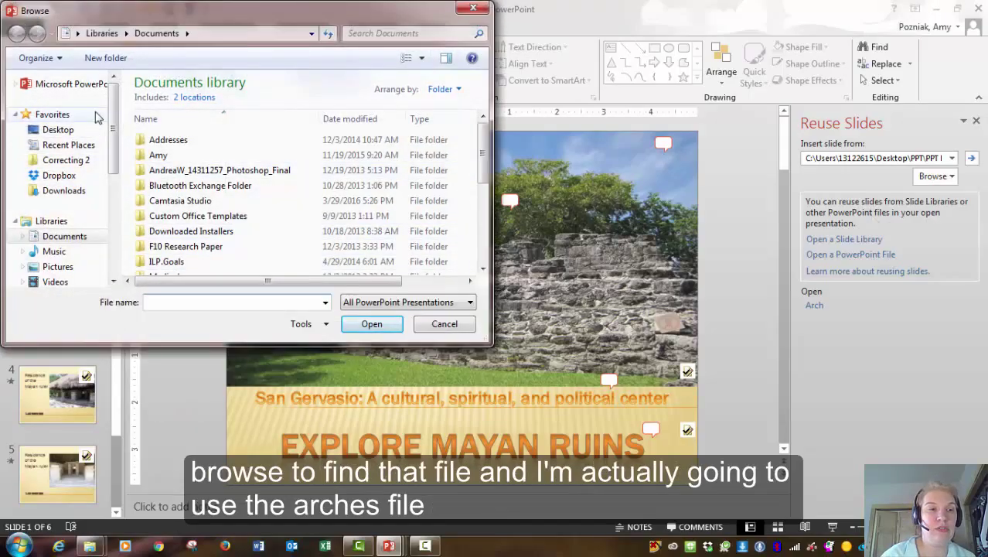
pyautogui.moveTo(113, 143); pyautogui.dragTo(113, 165)
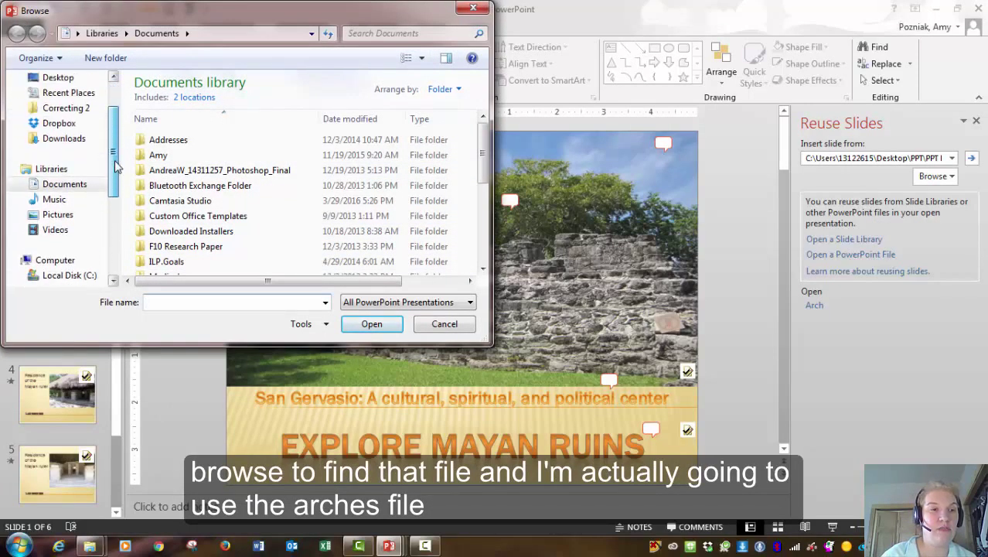
pyautogui.click(58, 77)
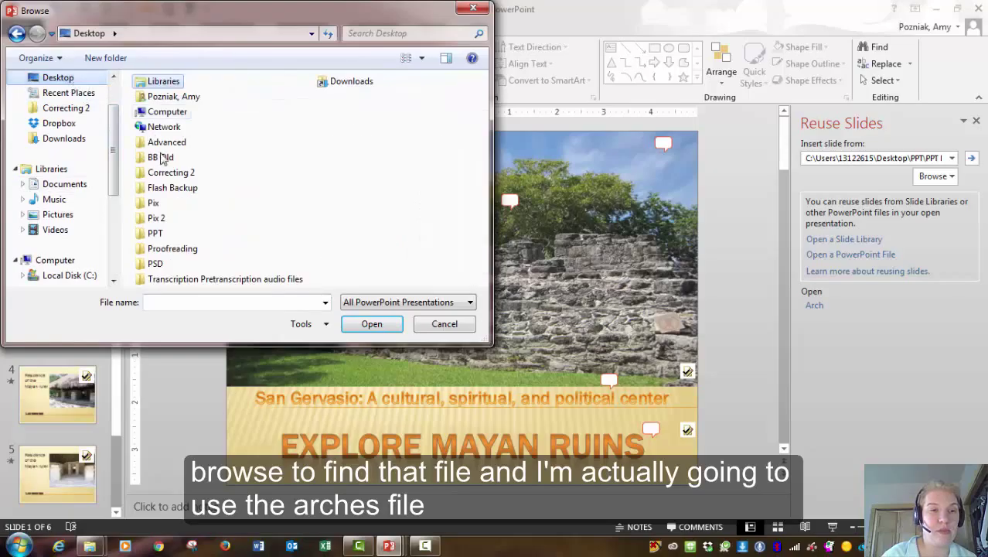
pyautogui.doubleClick(155, 232)
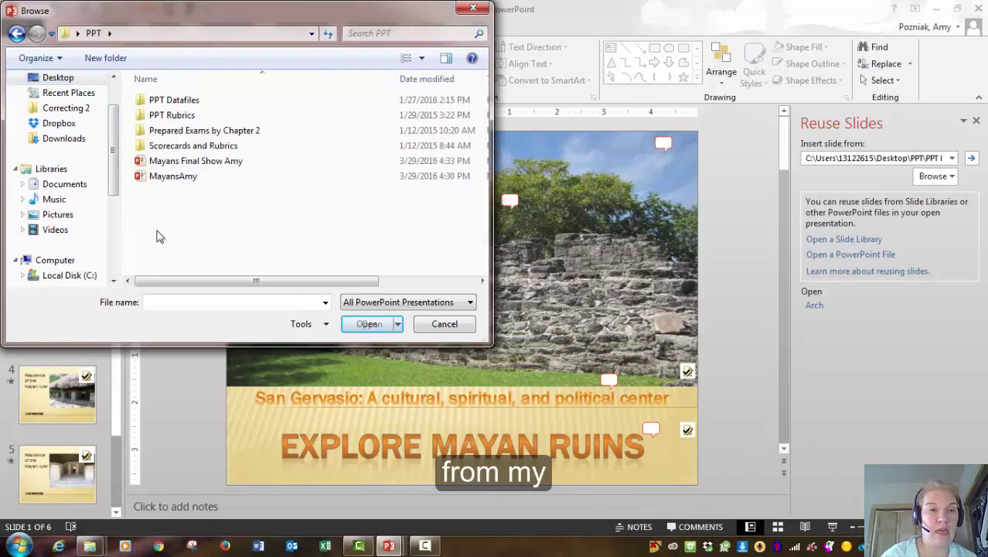
pyautogui.doubleClick(184, 105)
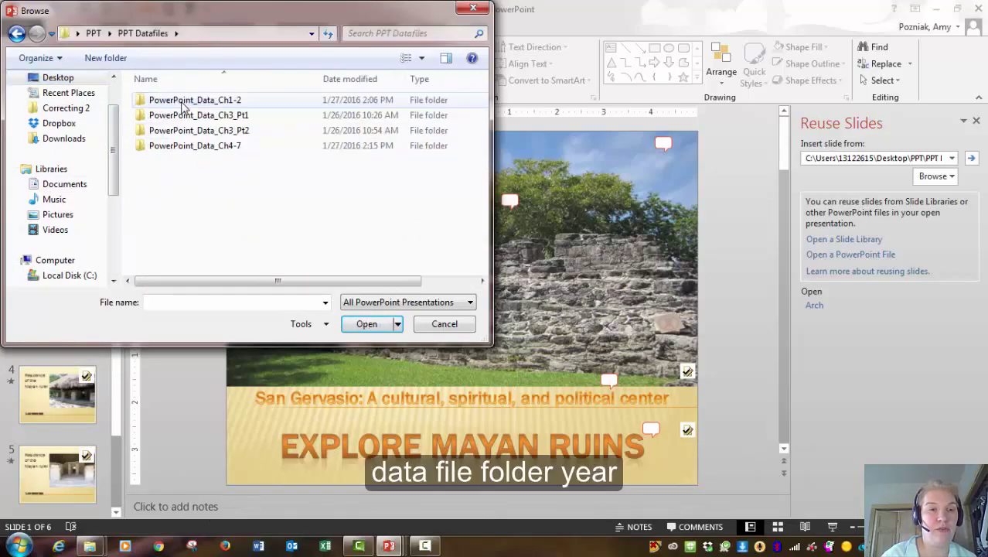
pyautogui.doubleClick(188, 145)
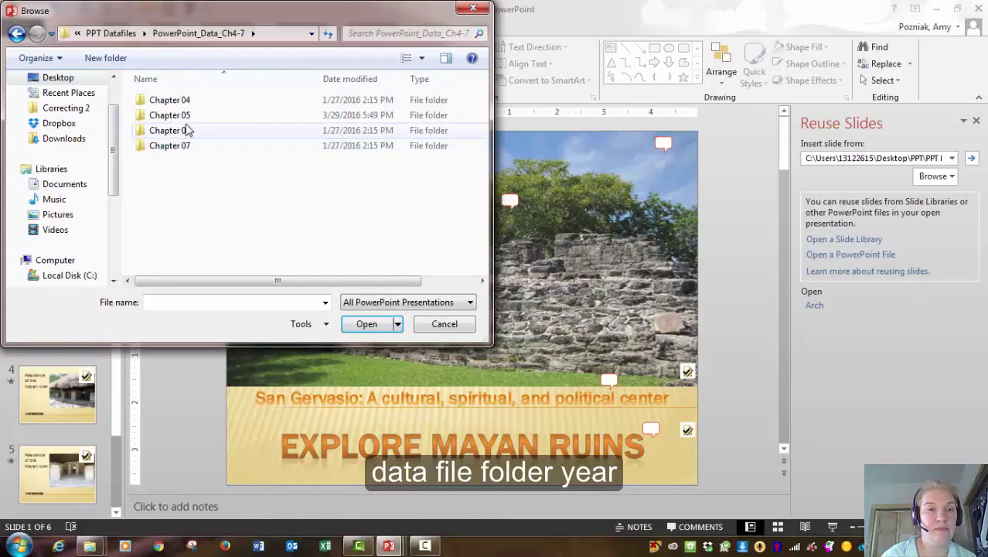
pyautogui.doubleClick(168, 115)
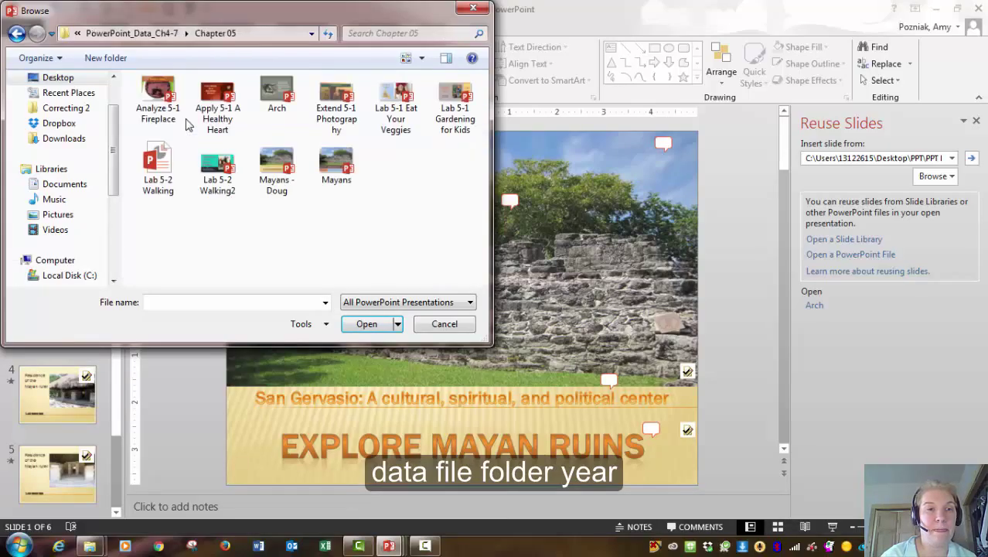
pyautogui.doubleClick(279, 93)
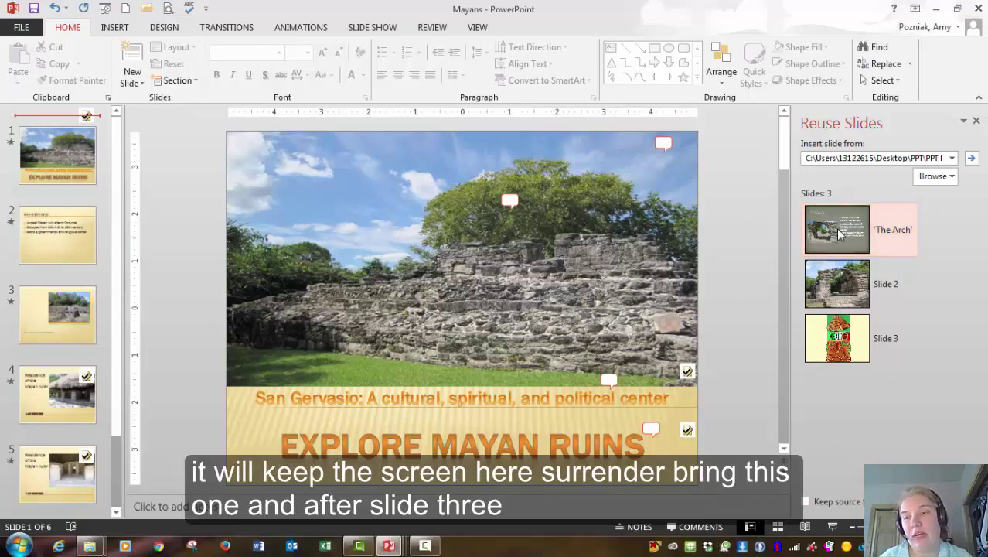
pyautogui.click(33, 317)
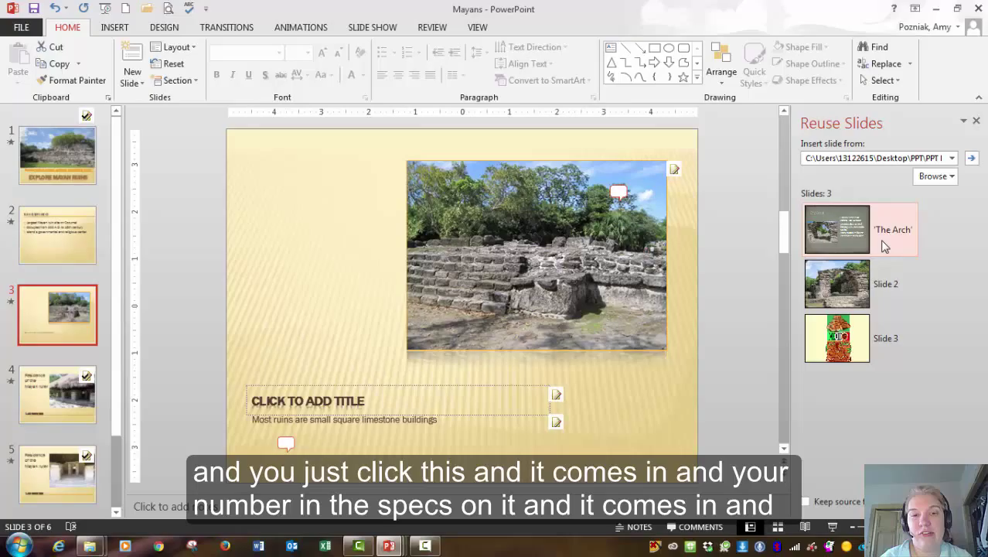
# - Insert 'The Arch' and the arch photo slide from the Arch deck after slide 3
pyautogui.click(885, 245)
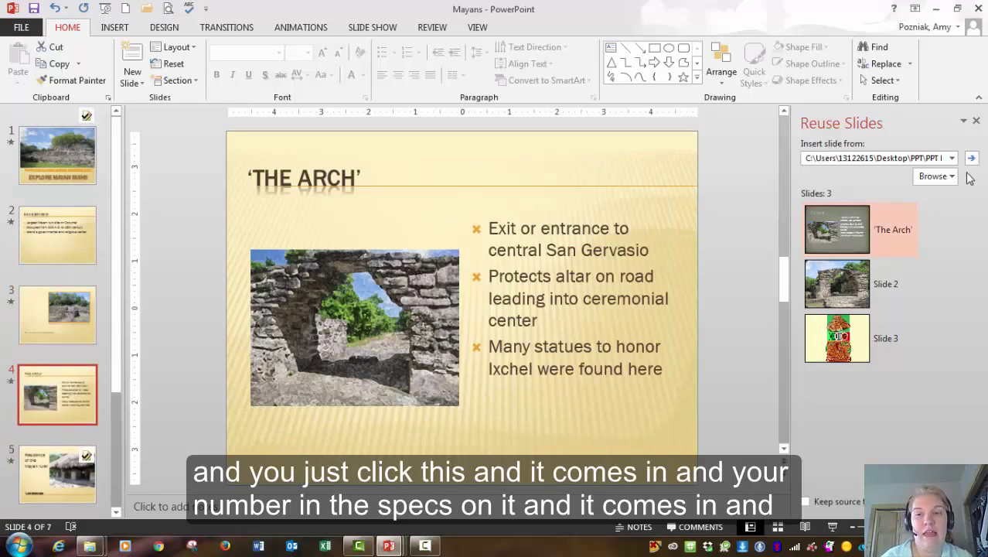
pyautogui.click(893, 283)
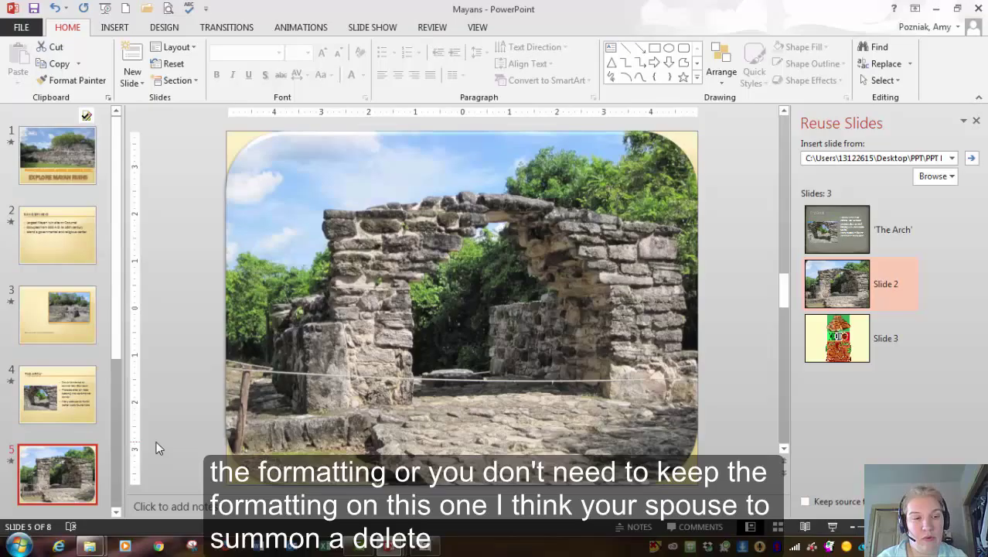
# - Delete the reused arch photo slide and reinsert it after slide 4 with Keep source formatting
pyautogui.rightClick(48, 468)
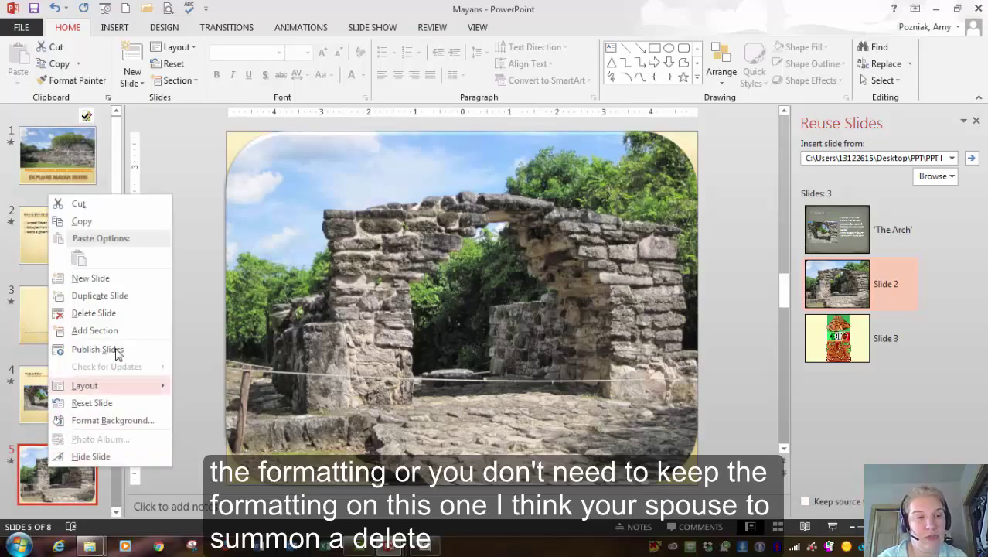
pyautogui.click(99, 315)
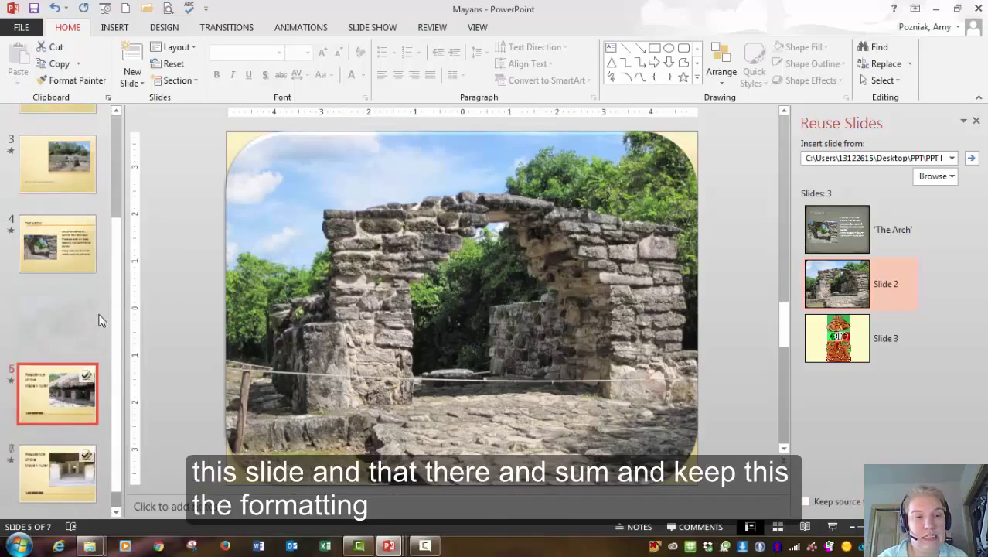
pyautogui.click(65, 239)
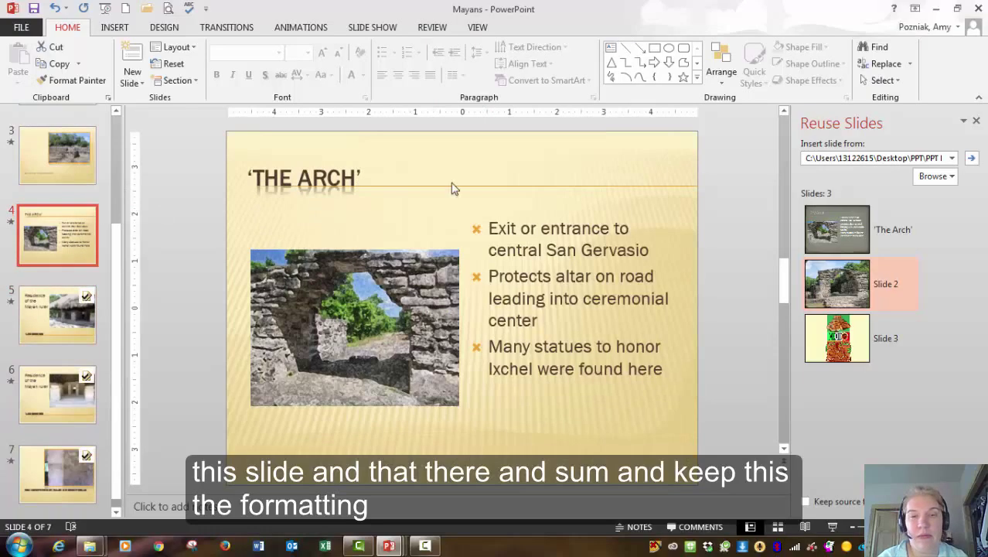
pyautogui.click(807, 499)
pyautogui.click(881, 287)
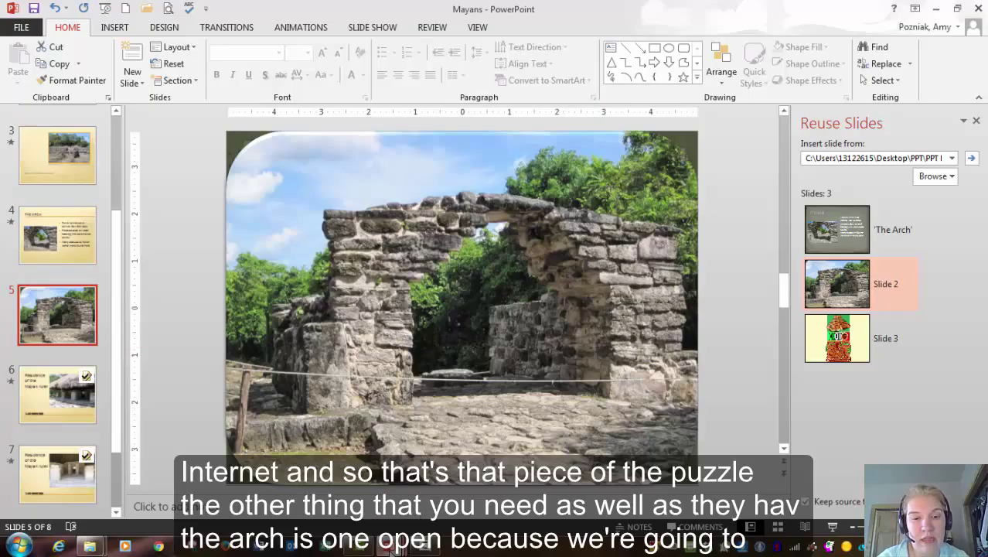
# - Display the MEXICO picture slide 3 in the Arch window, then go back to the Mayans window
pyautogui.moveTo(392, 545)
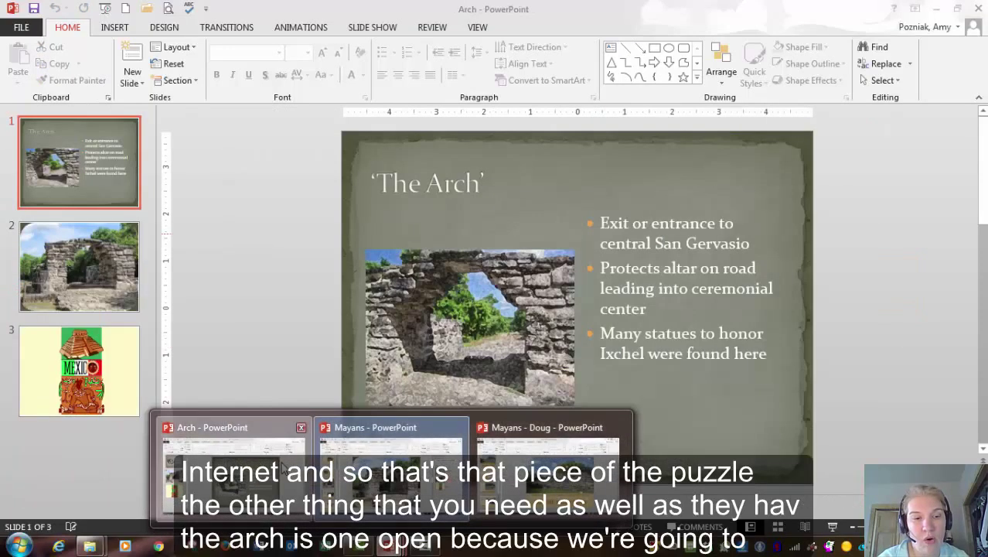
pyautogui.click(282, 468)
pyautogui.click(133, 385)
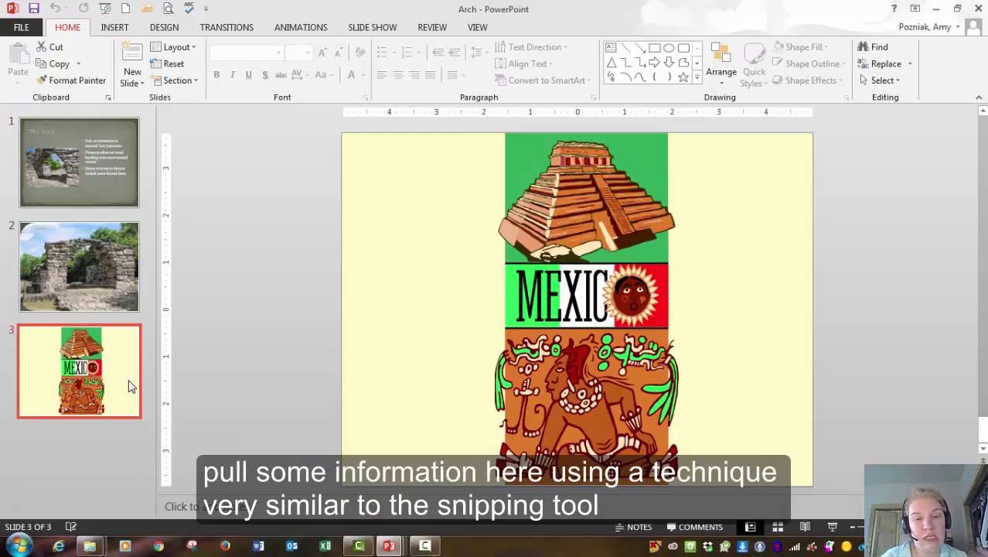
pyautogui.click(390, 548)
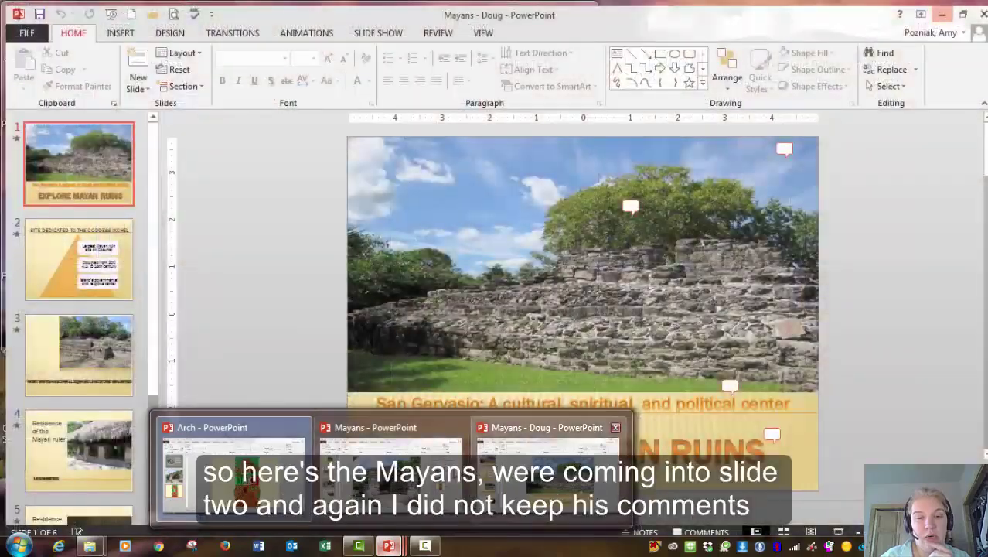
pyautogui.click(390, 467)
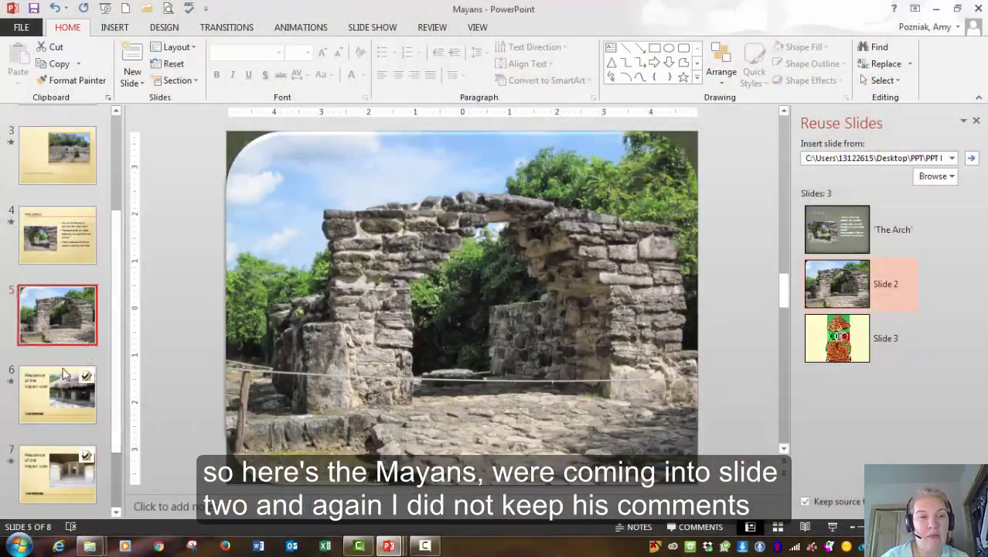
# - On slide 2, accept all Title 1 changes and the Canvas contents change making bullets a pyramid
pyautogui.moveTo(115, 236); pyautogui.dragTo(113, 151)
pyautogui.click(57, 224)
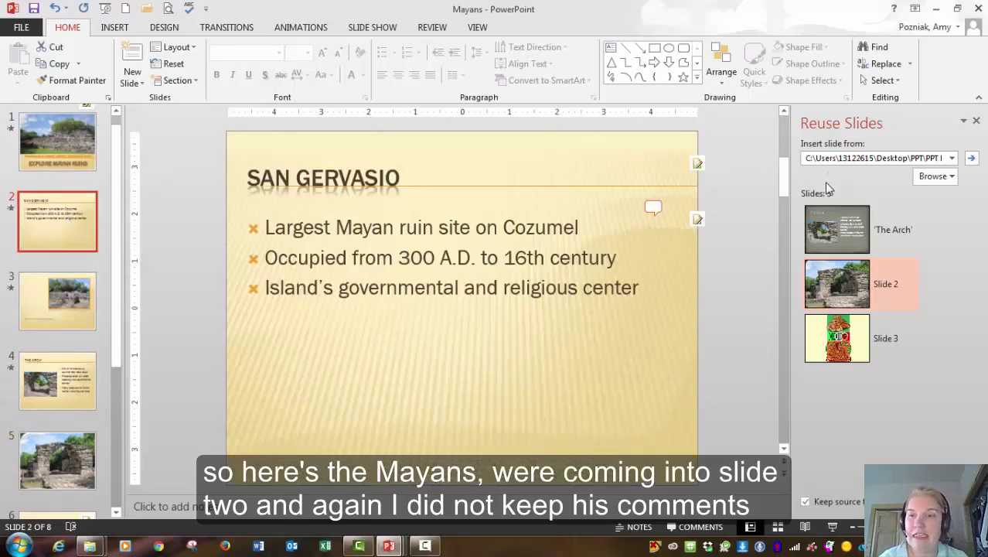
pyautogui.click(698, 166)
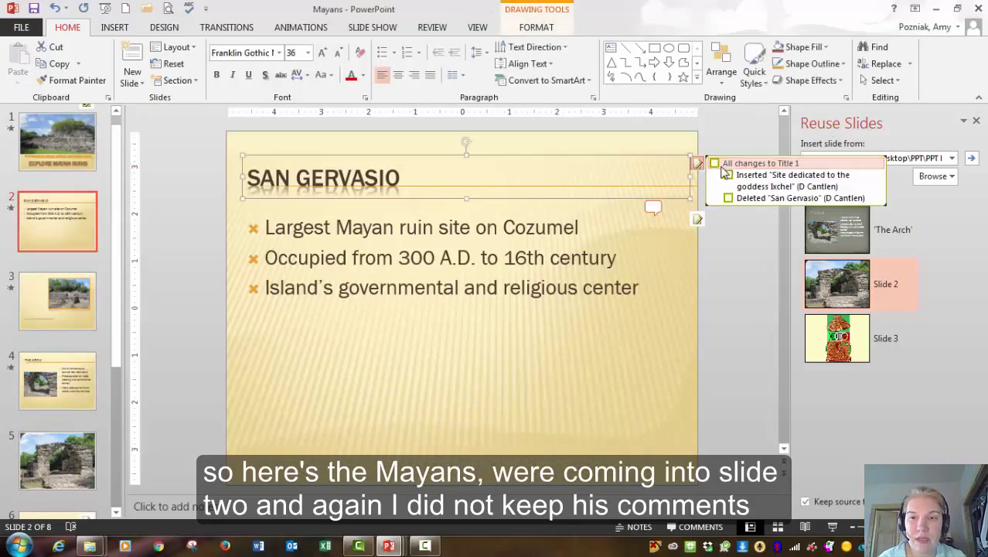
pyautogui.click(714, 164)
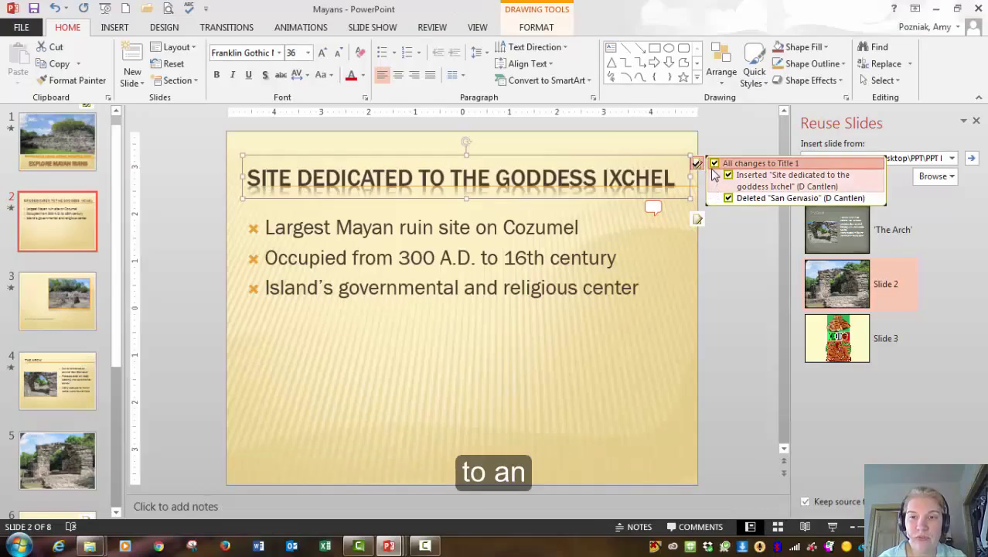
pyautogui.click(698, 221)
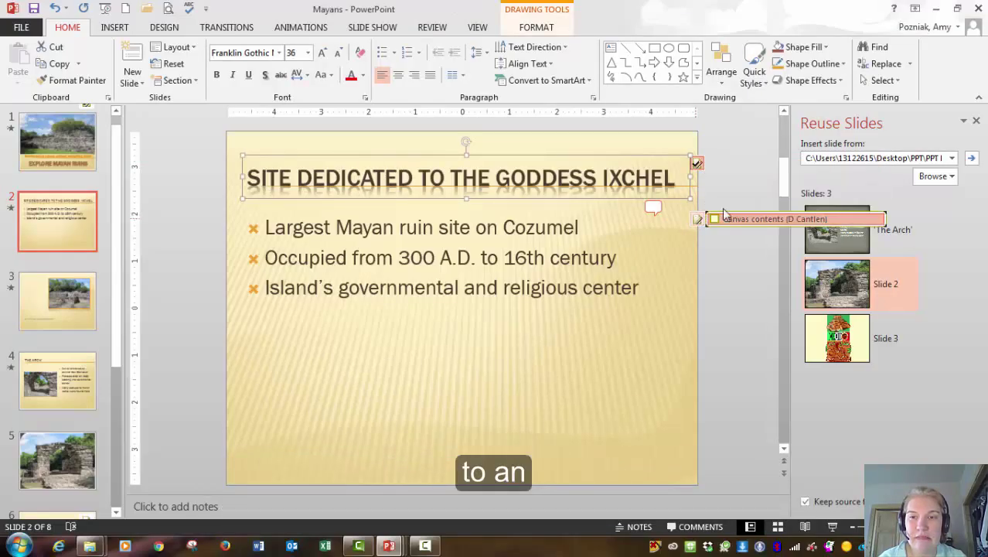
pyautogui.click(715, 219)
pyautogui.click(715, 220)
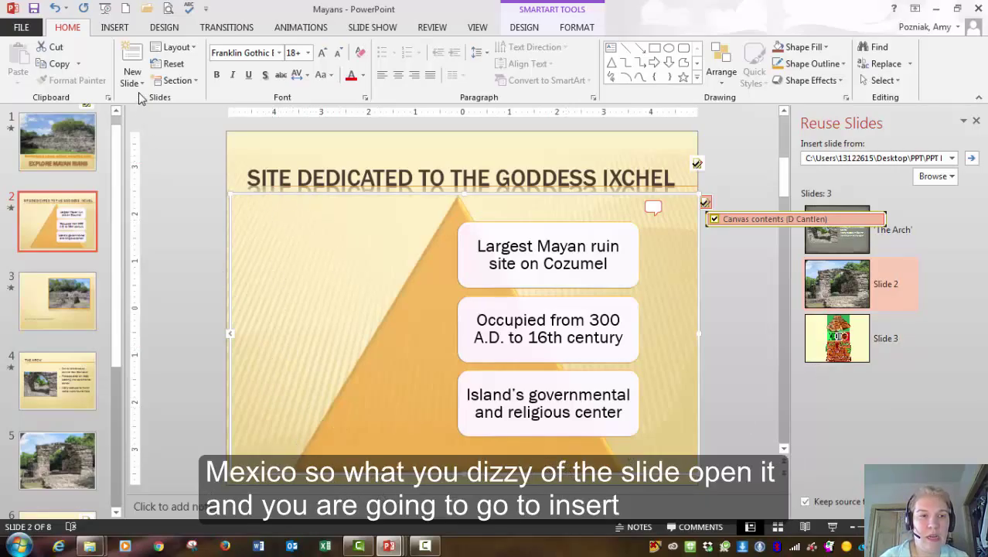
# - Add a Screen Clipping of the Arch slide's MEXICO banner to slide 2, placed at lower left
pyautogui.click(114, 32)
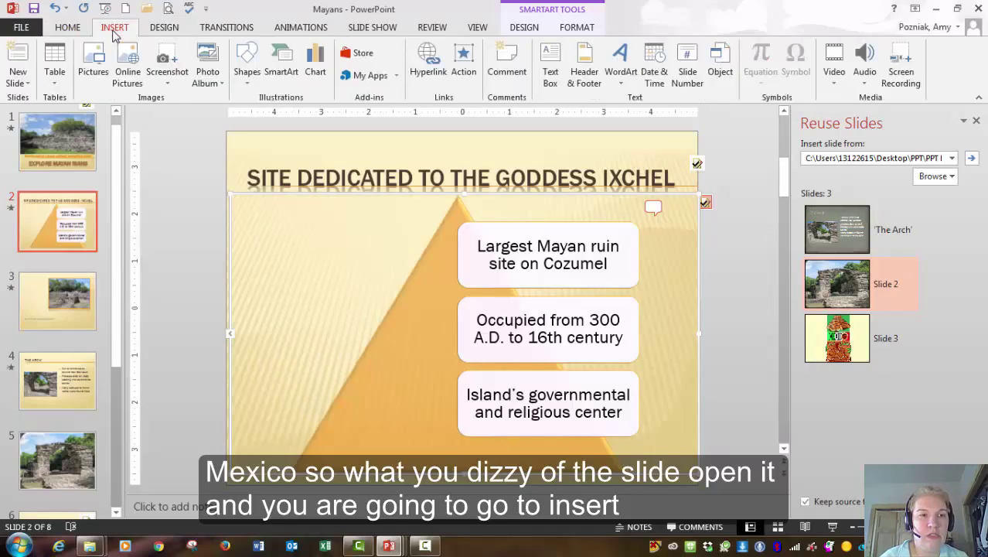
pyautogui.click(168, 82)
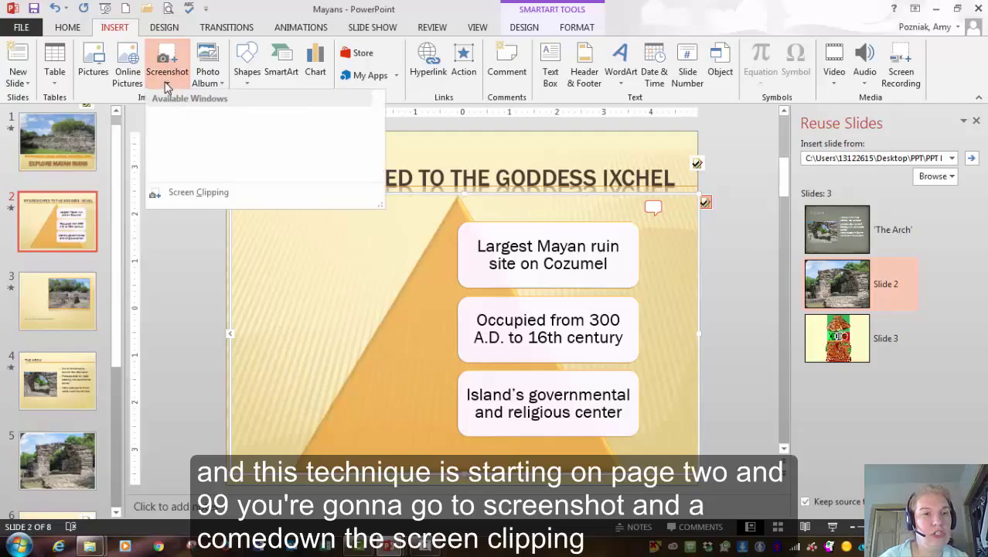
pyautogui.click(198, 193)
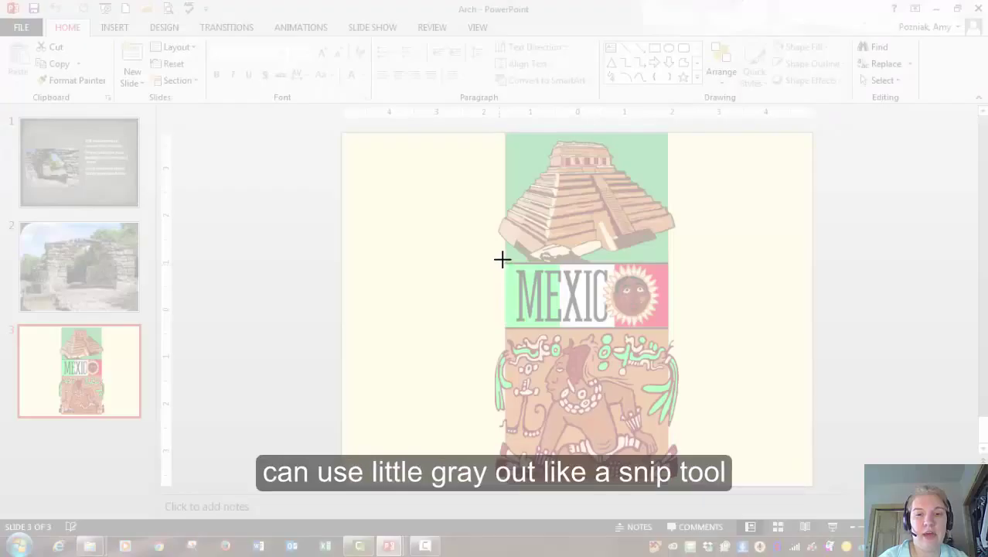
pyautogui.moveTo(502, 259); pyautogui.dragTo(667, 329)
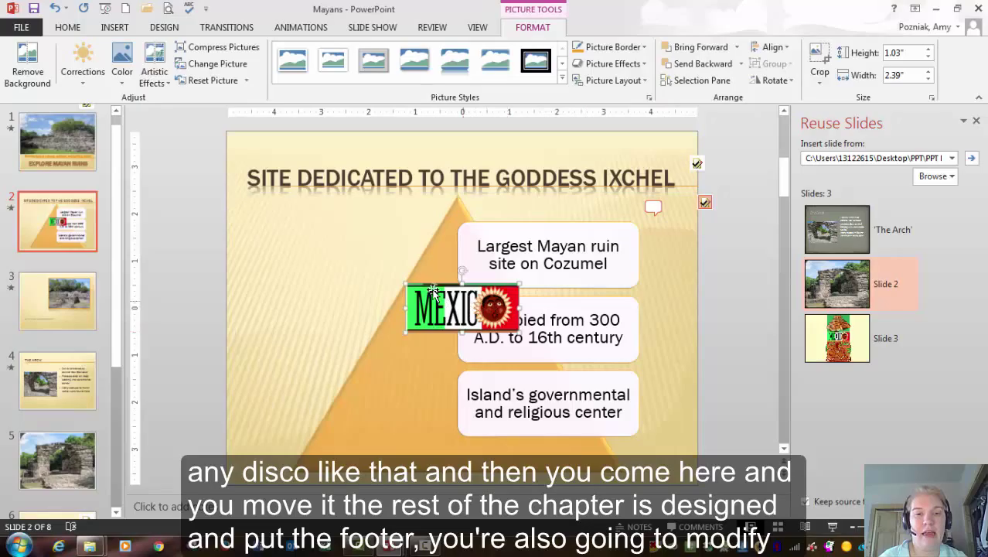
pyautogui.moveTo(440, 301); pyautogui.dragTo(368, 417)
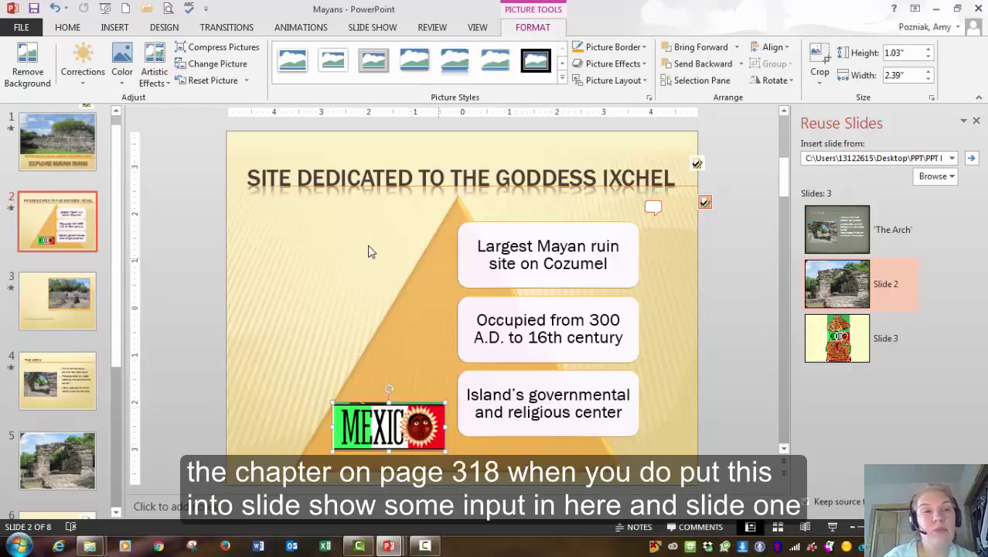
pyautogui.click(70, 128)
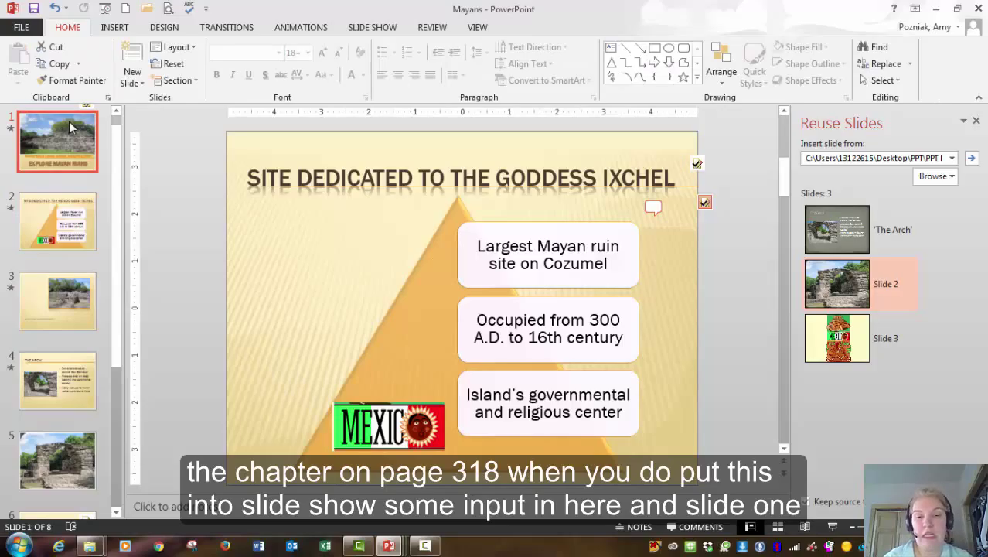
# - Run the Mayans deck as a slide show from the title slide, view its Pointer Options, then exit
pyautogui.click(833, 529)
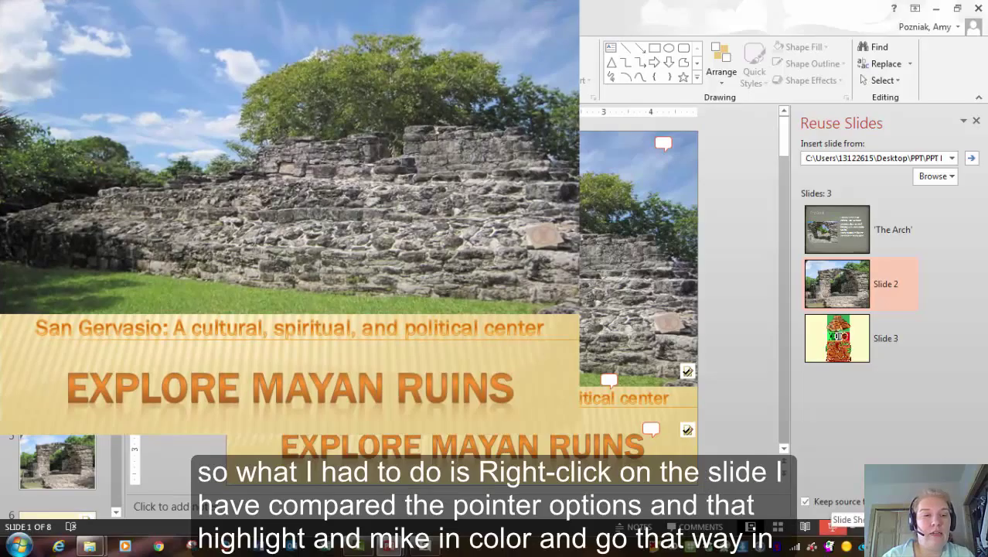
pyautogui.rightClick(3, 295)
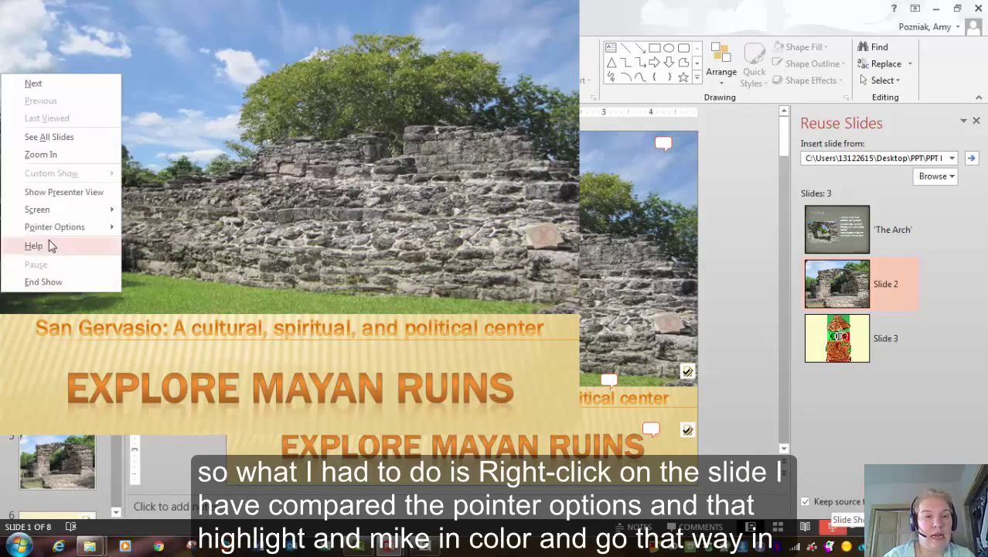
pyautogui.moveTo(67, 230)
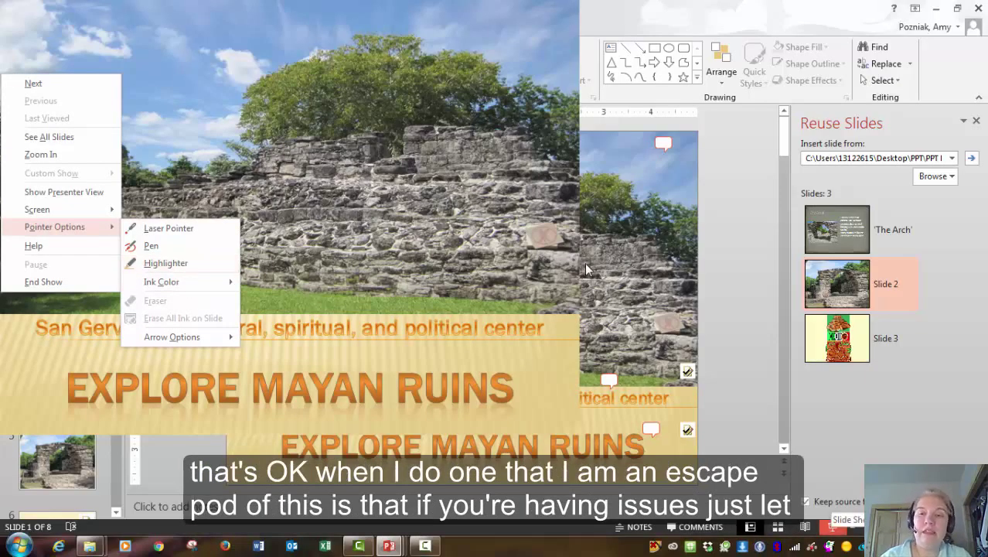
pyautogui.press('Escape')
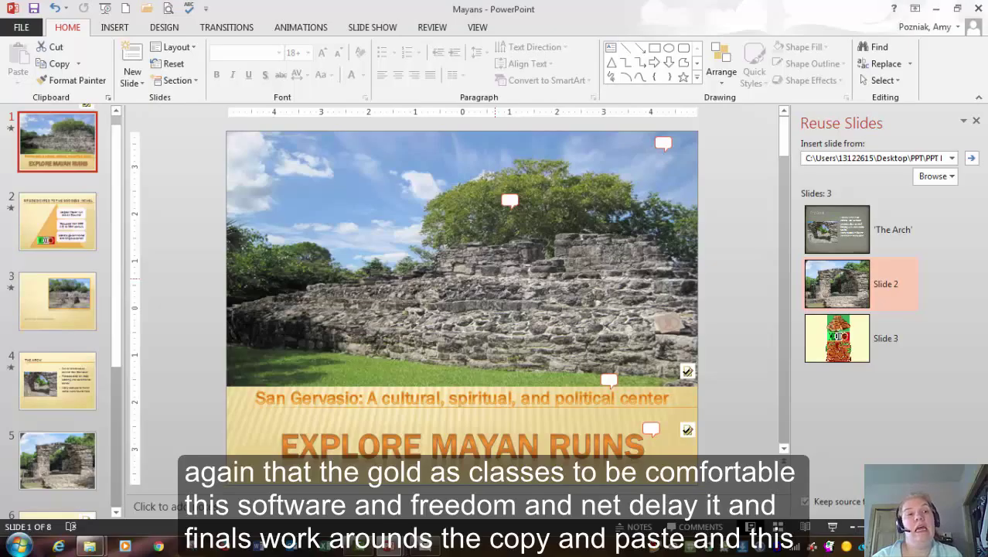
pyautogui.click(140, 84)
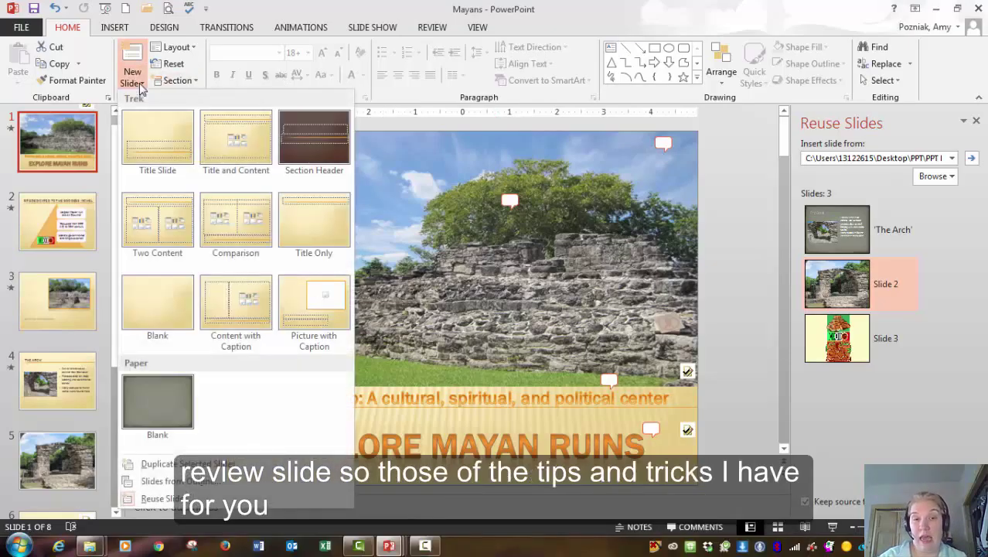
pyautogui.click(752, 261)
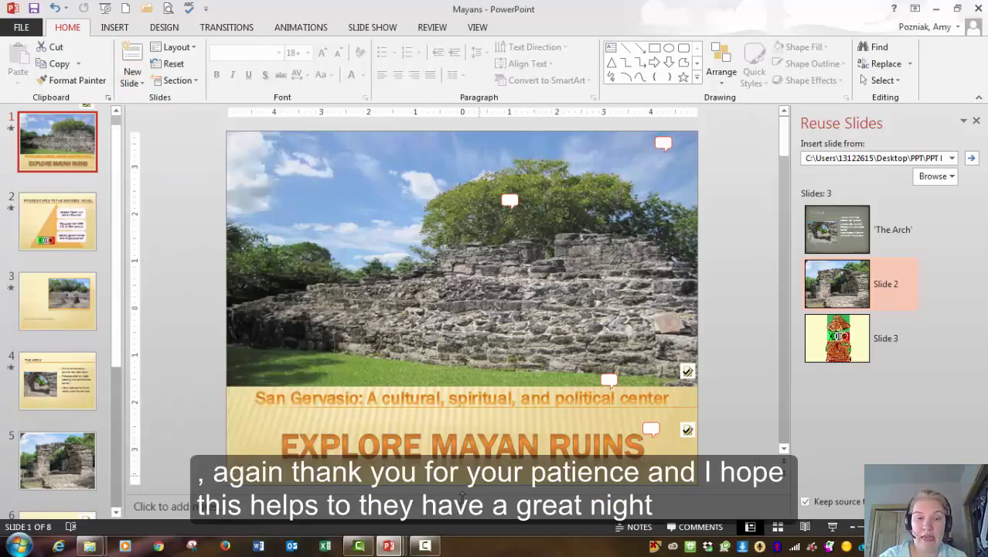
pyautogui.click(421, 546)
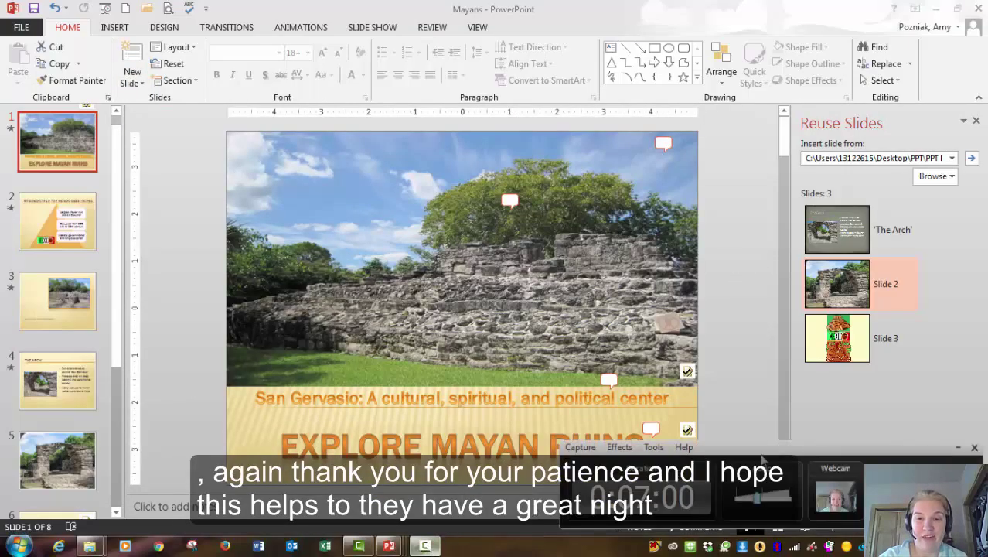